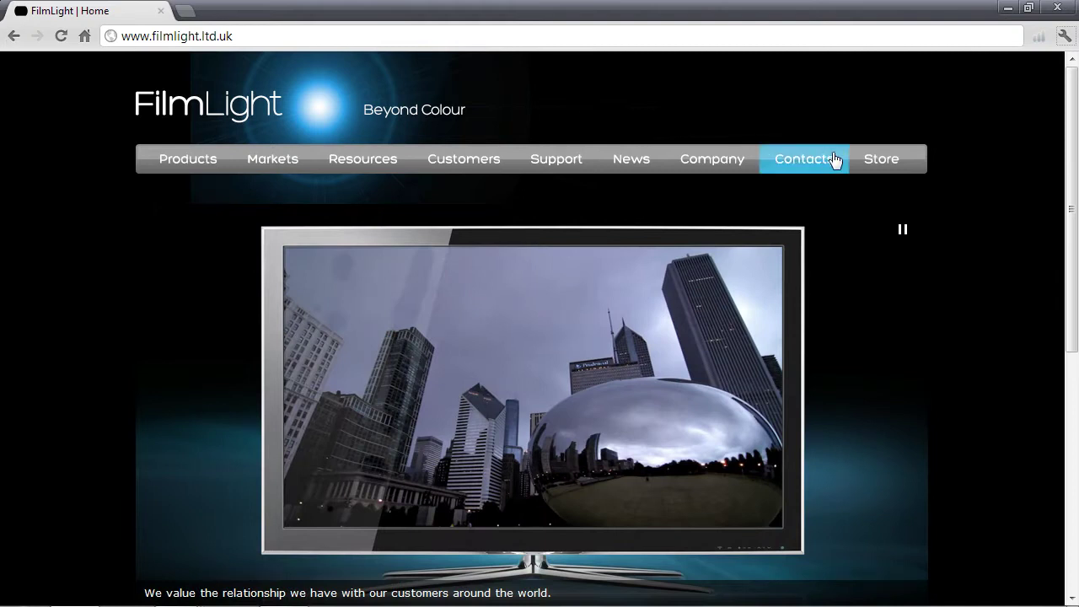
Open the FilmLight Store and buy Baselight for Final Cut Pro at $995.
click(891, 167)
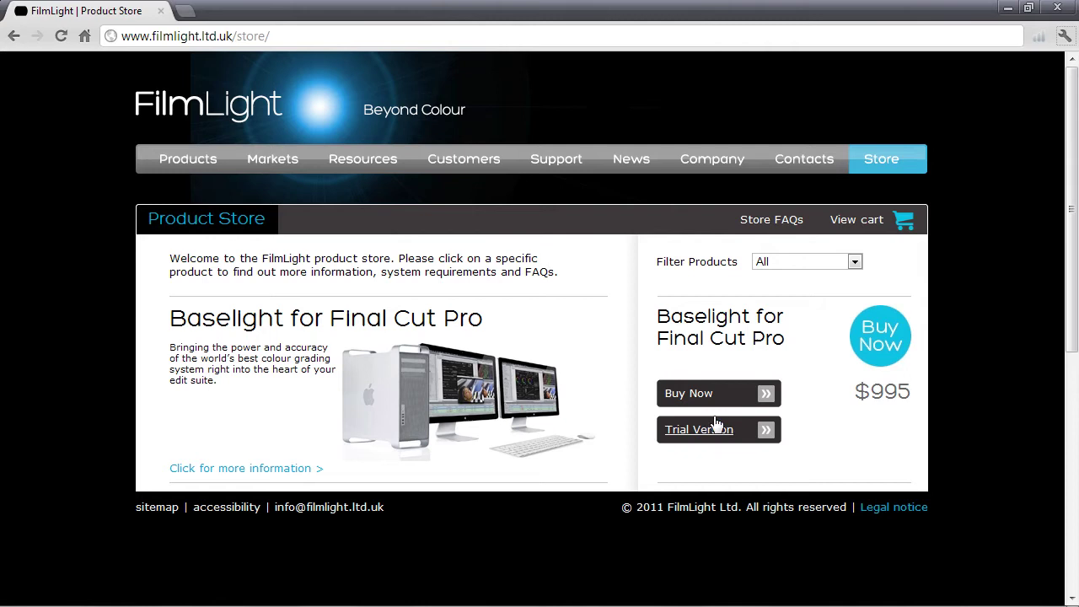
click(767, 401)
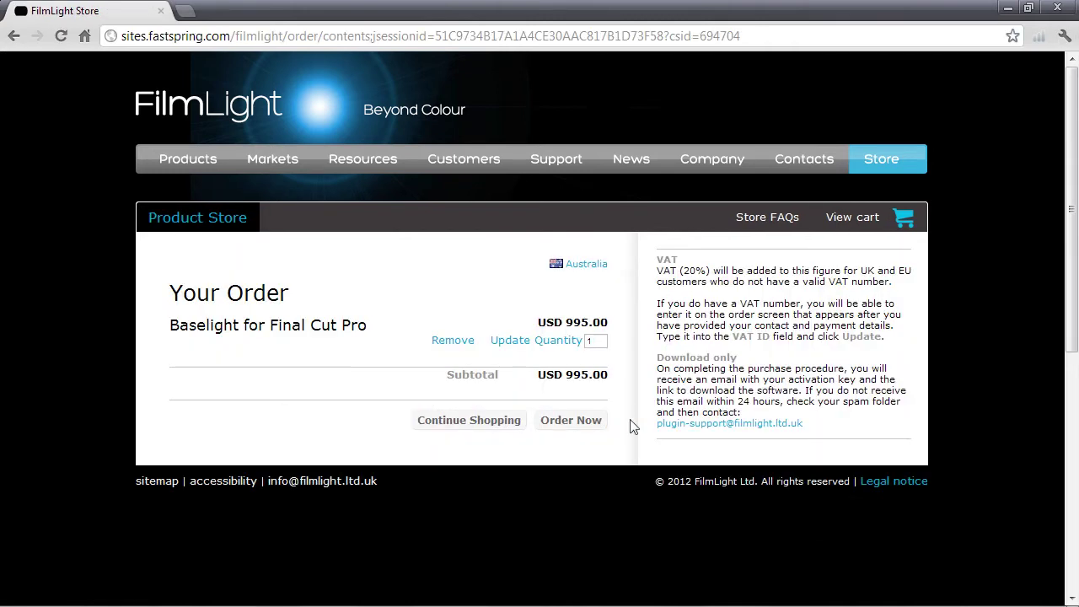
click(580, 428)
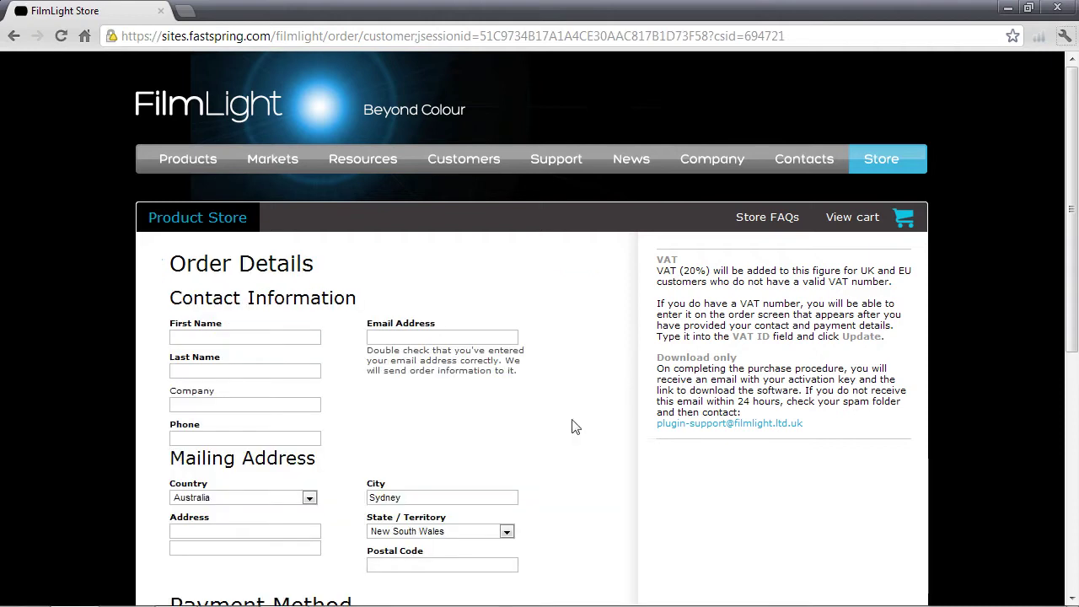
click(443, 337)
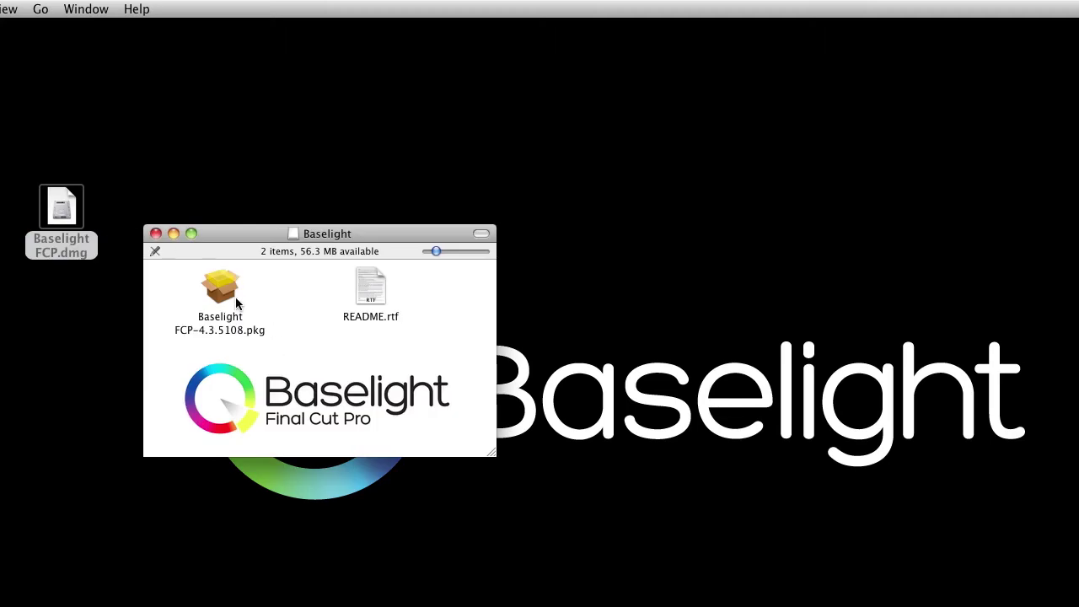
Run the Baselight installer, accept the licence and authorise a standard install on disk0 with the admin password.
double_click(221, 289)
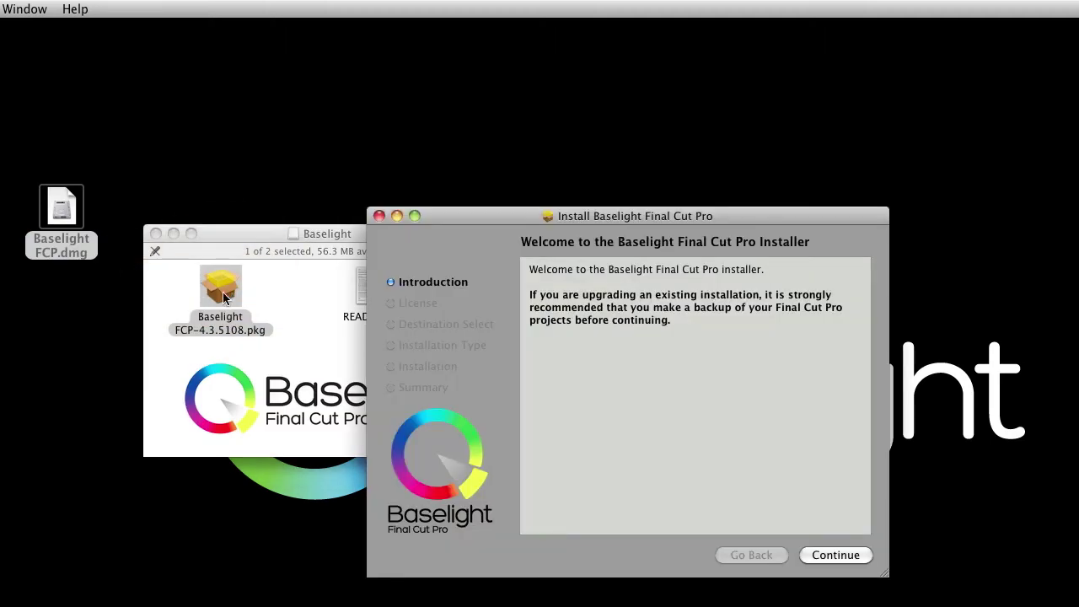
click(836, 555)
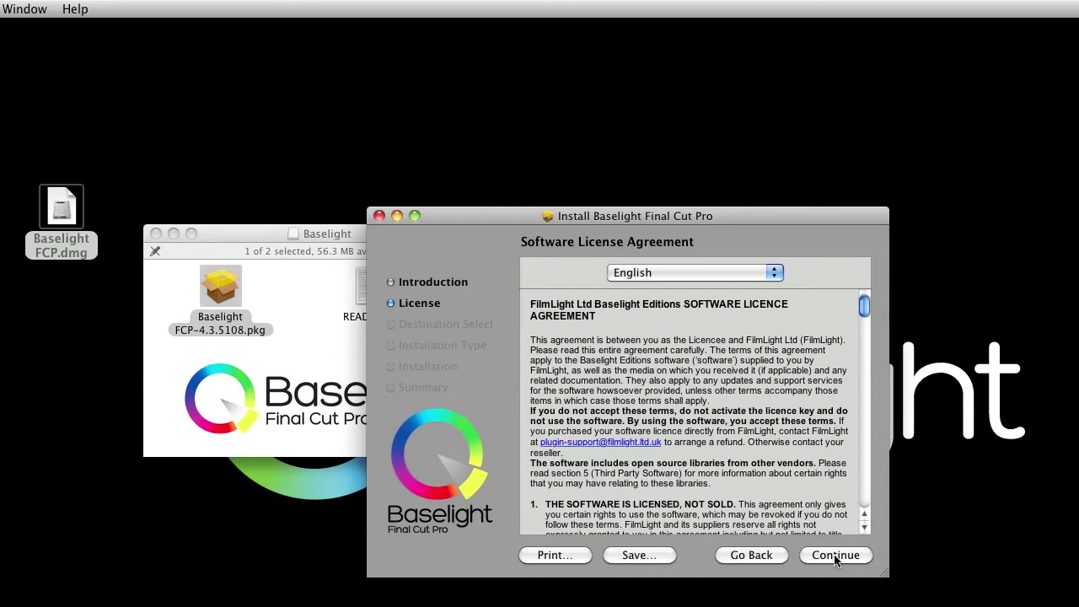
click(836, 556)
click(779, 353)
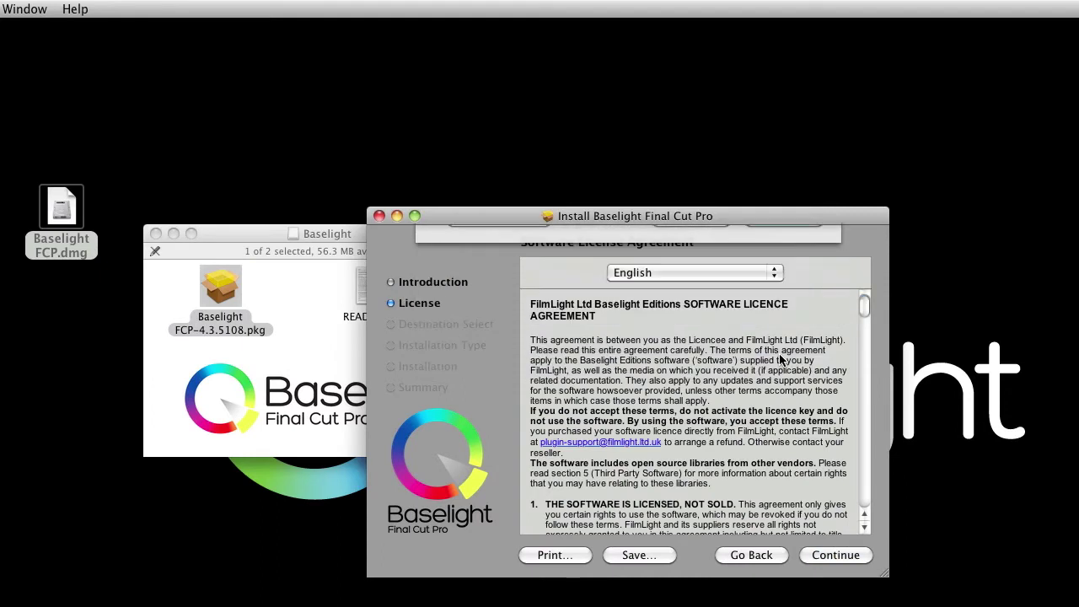
click(836, 555)
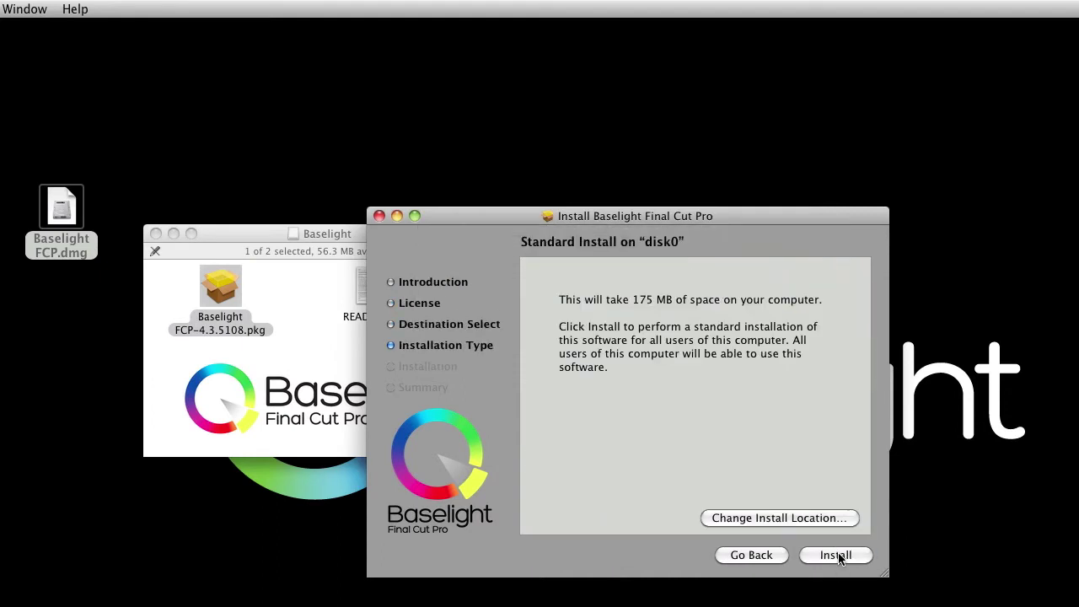
click(839, 556)
text(••••••)
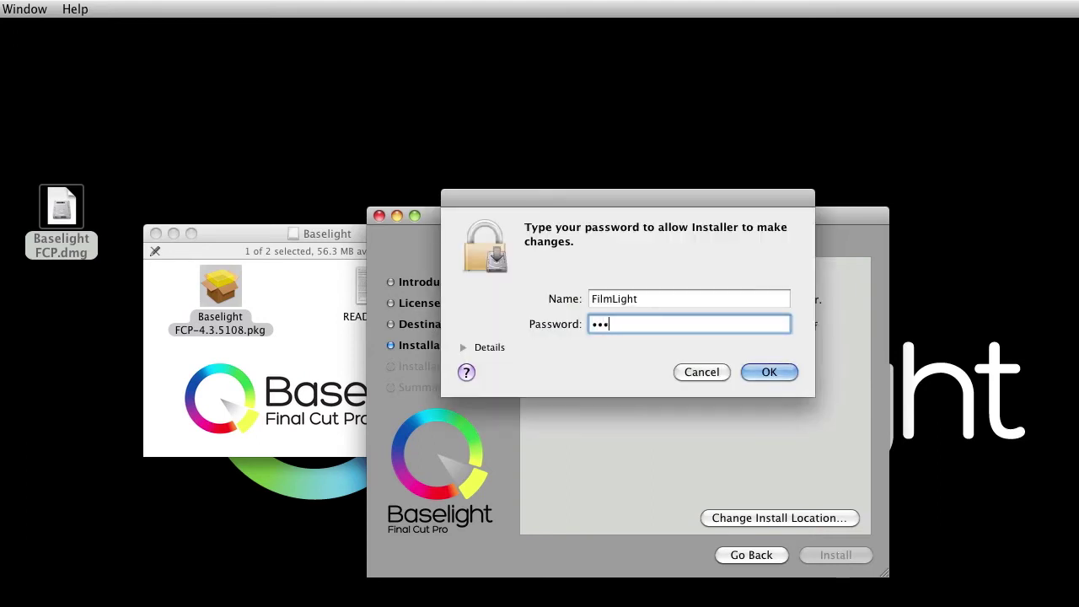
text(•••)
key(Return)
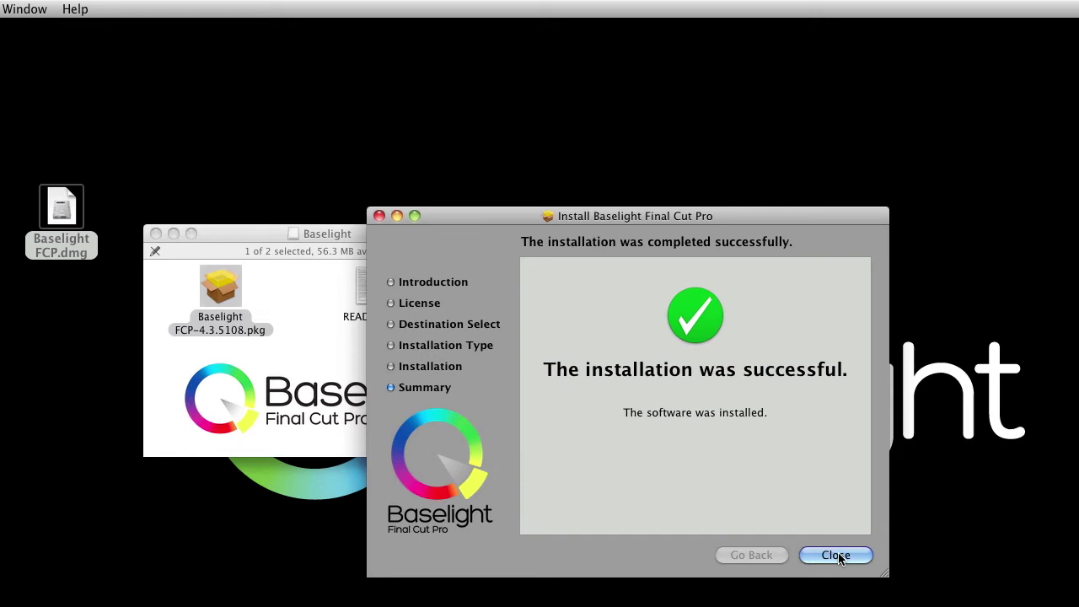
Close the finished installer and the Baselight disk window, then launch Final Cut Pro from the desktop.
click(838, 555)
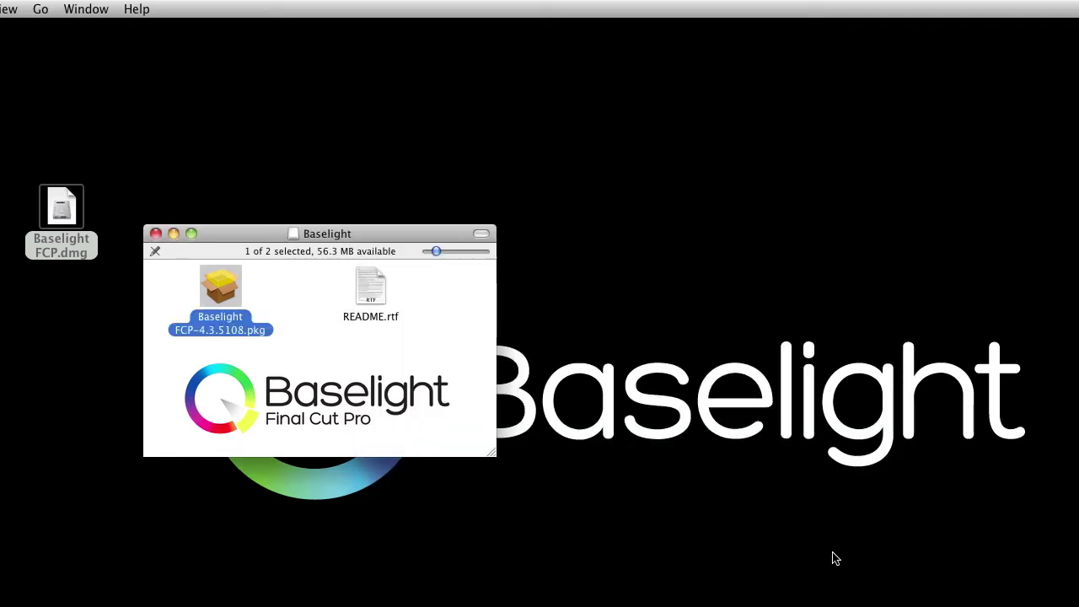
click(155, 234)
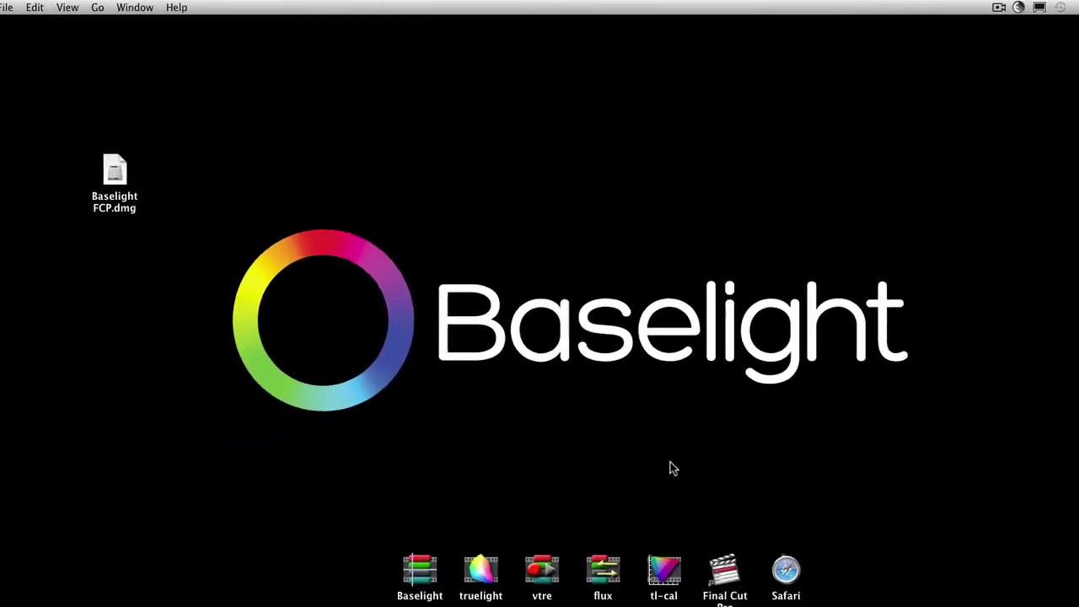
click(659, 474)
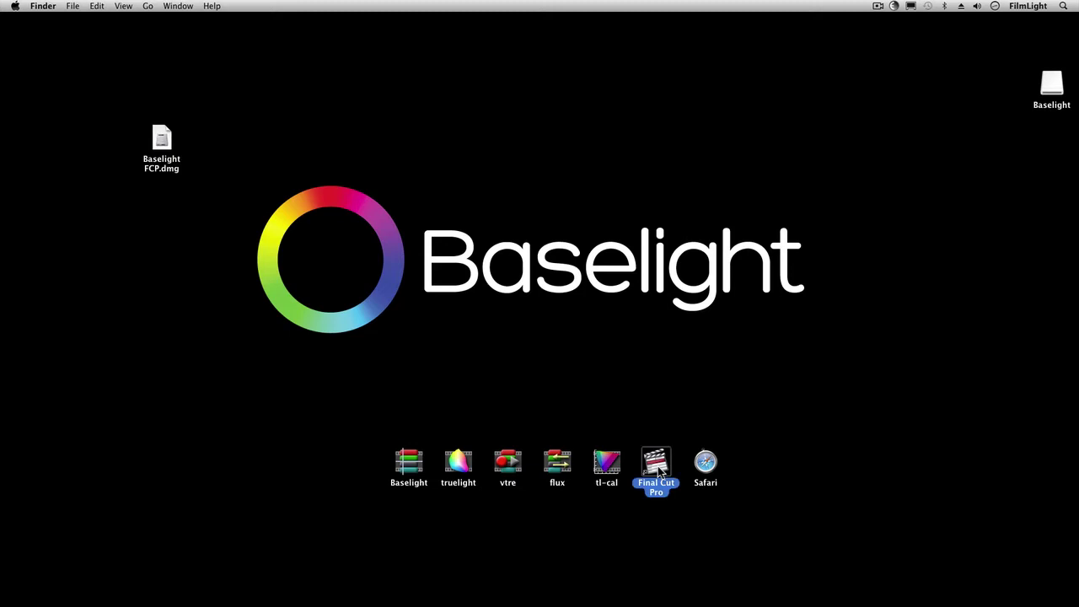
double_click(658, 474)
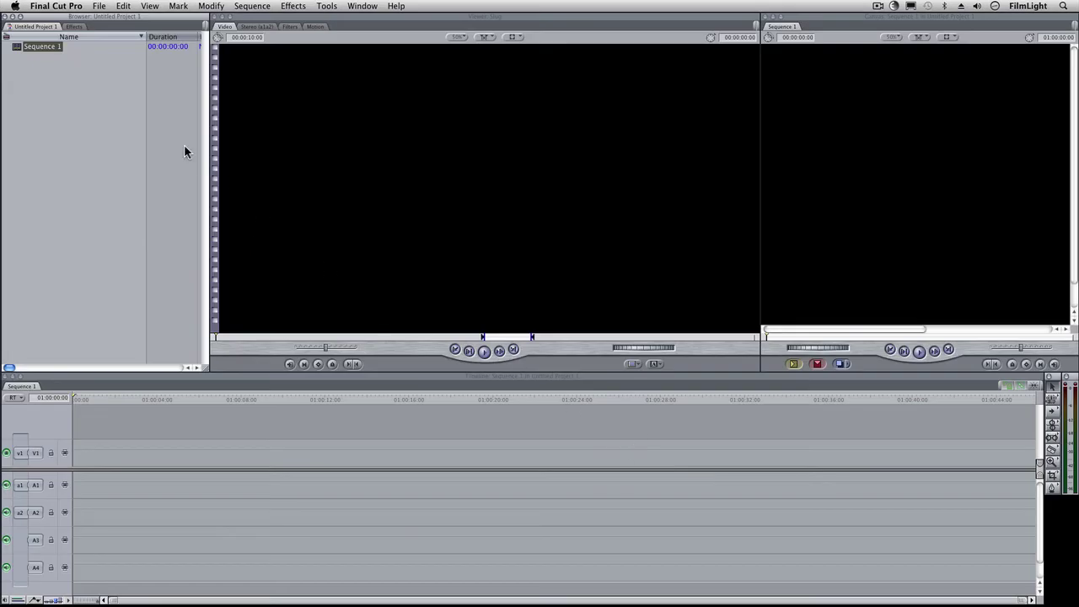
Show the Baselight filter from Effects > Video Filters > FilmLight in the Viewer.
click(80, 26)
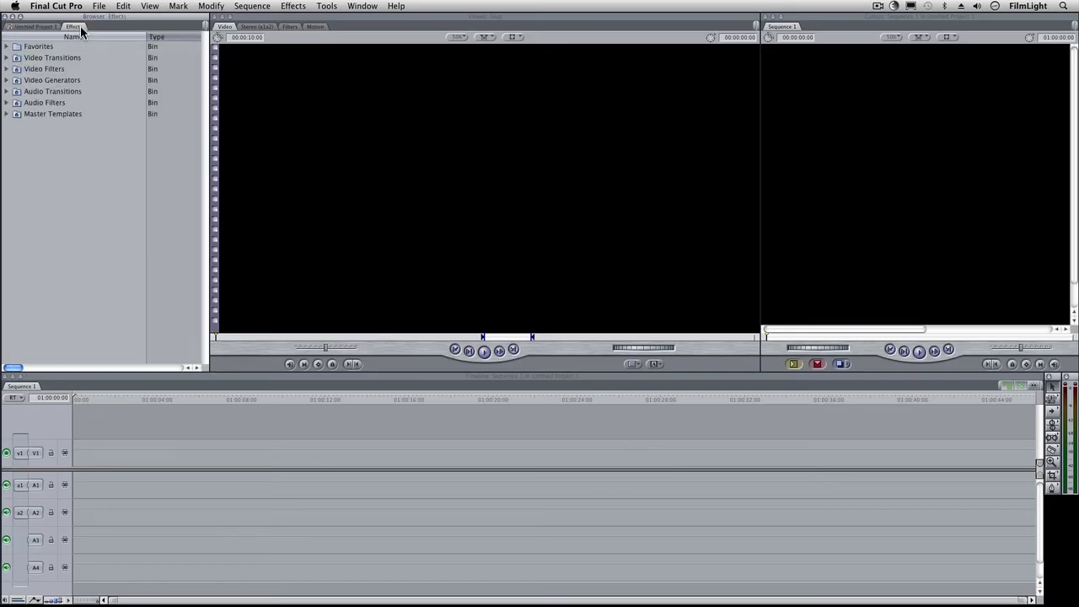
click(7, 69)
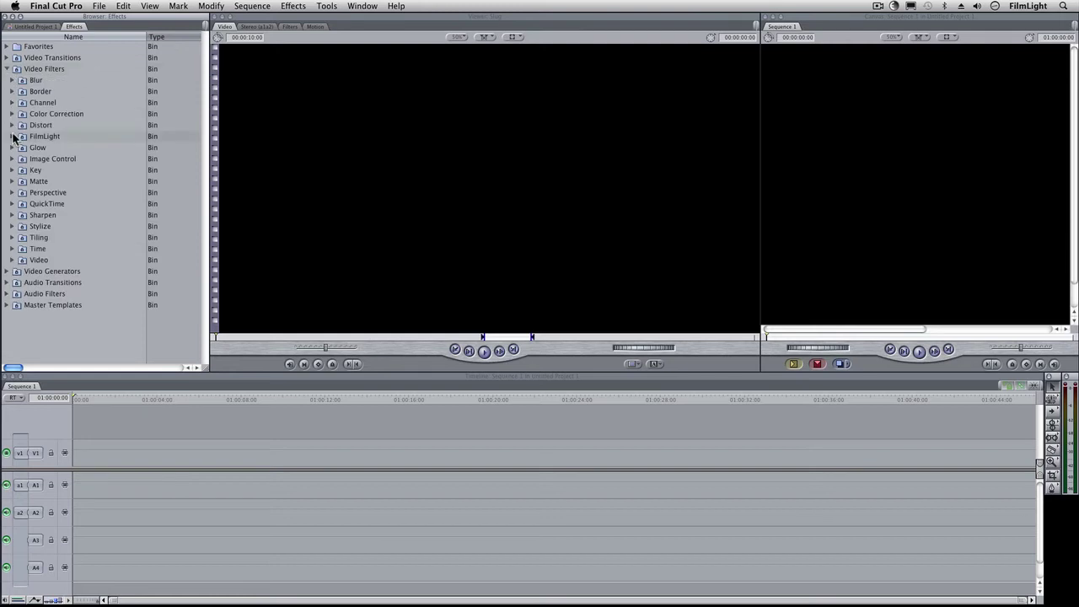
click(13, 136)
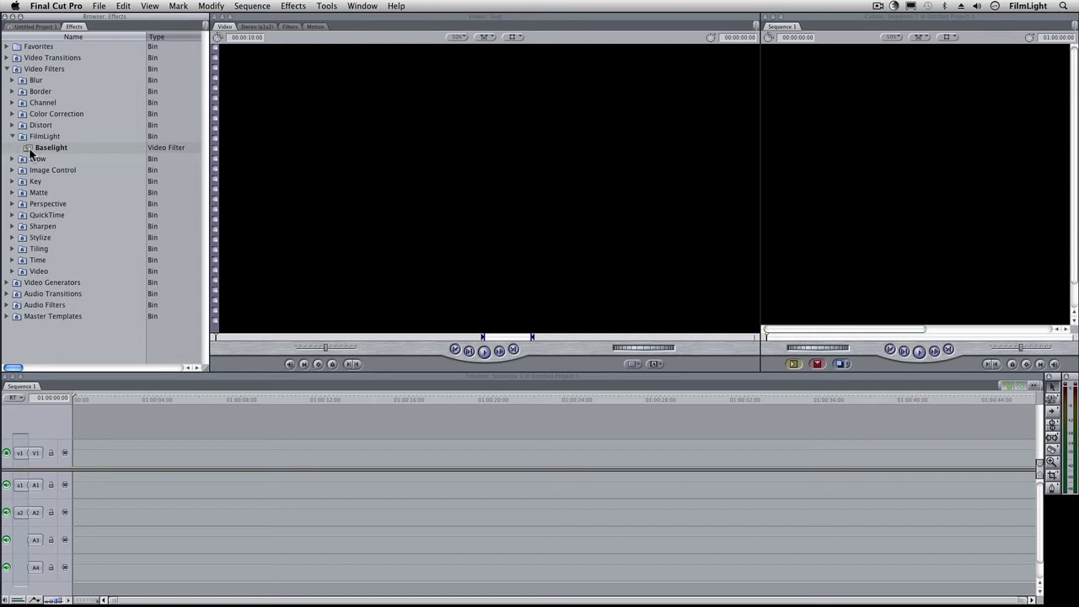
double_click(30, 149)
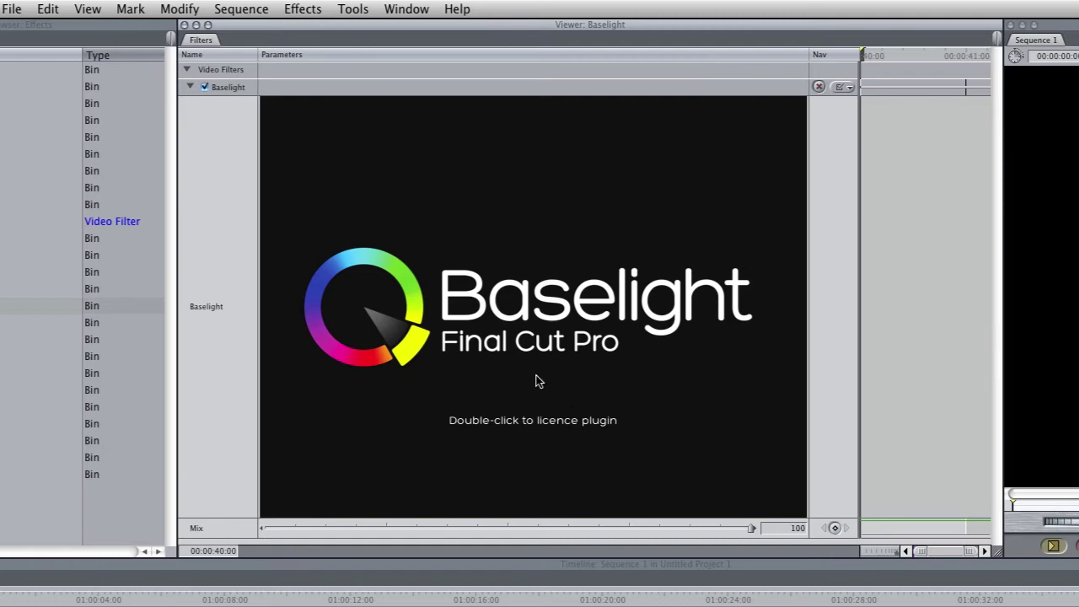
Paste the Baselight serial number into the licence prompt and activate it online.
double_click(535, 376)
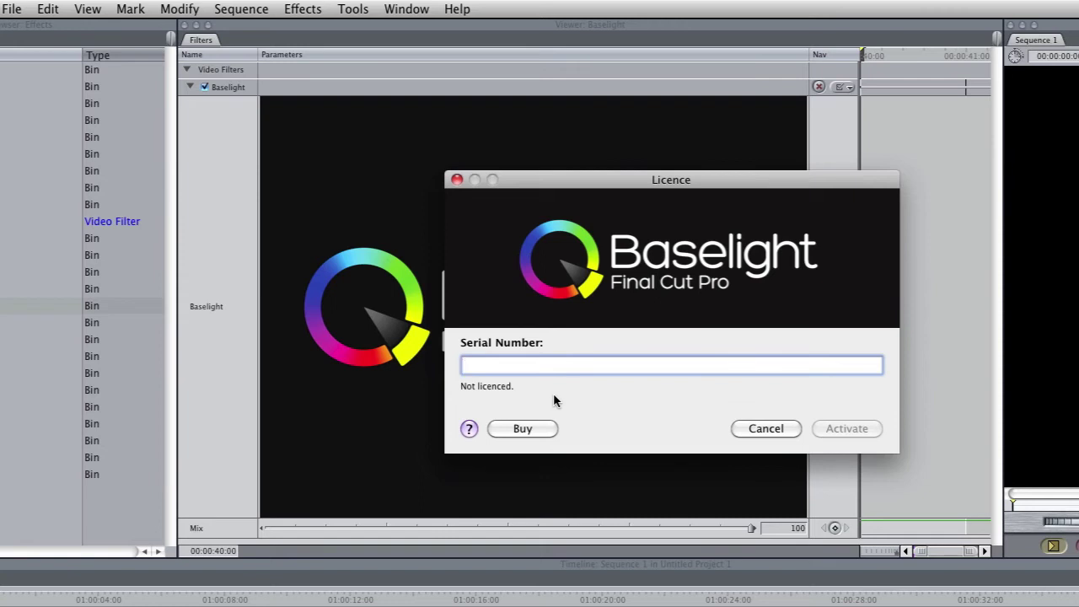
key(super+v)
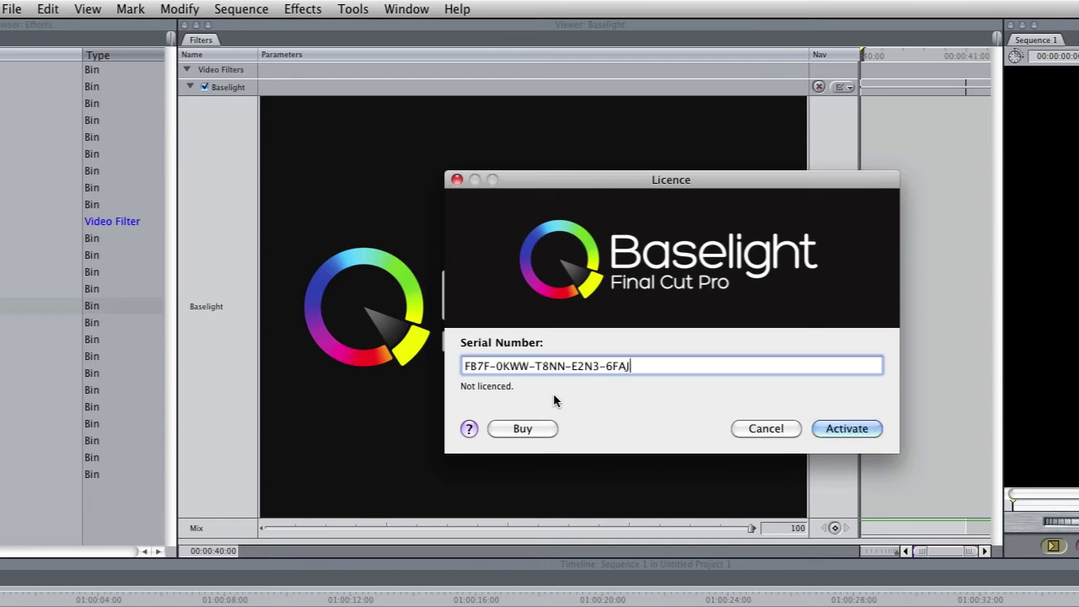
click(866, 435)
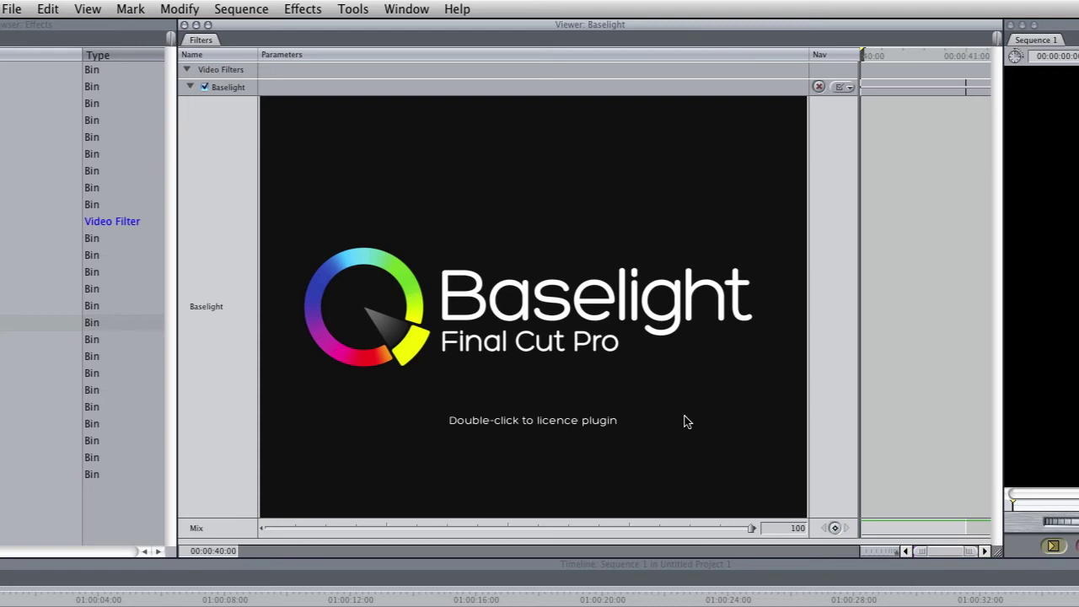
Retry online activation with the pasted serial number, which brings up the offline notice showing the machine ID.
double_click(595, 382)
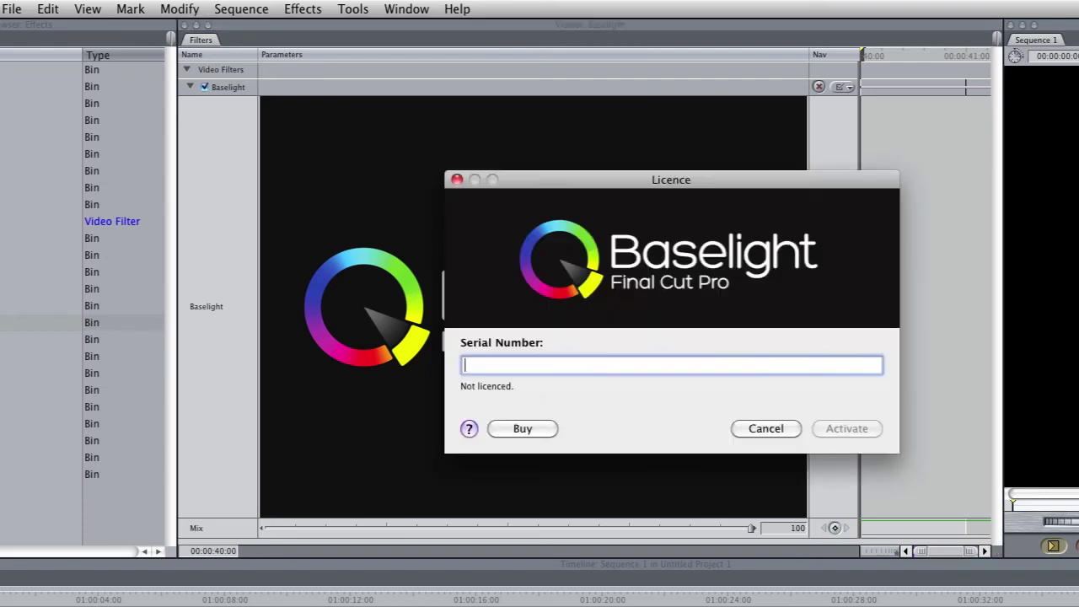
key(super+v)
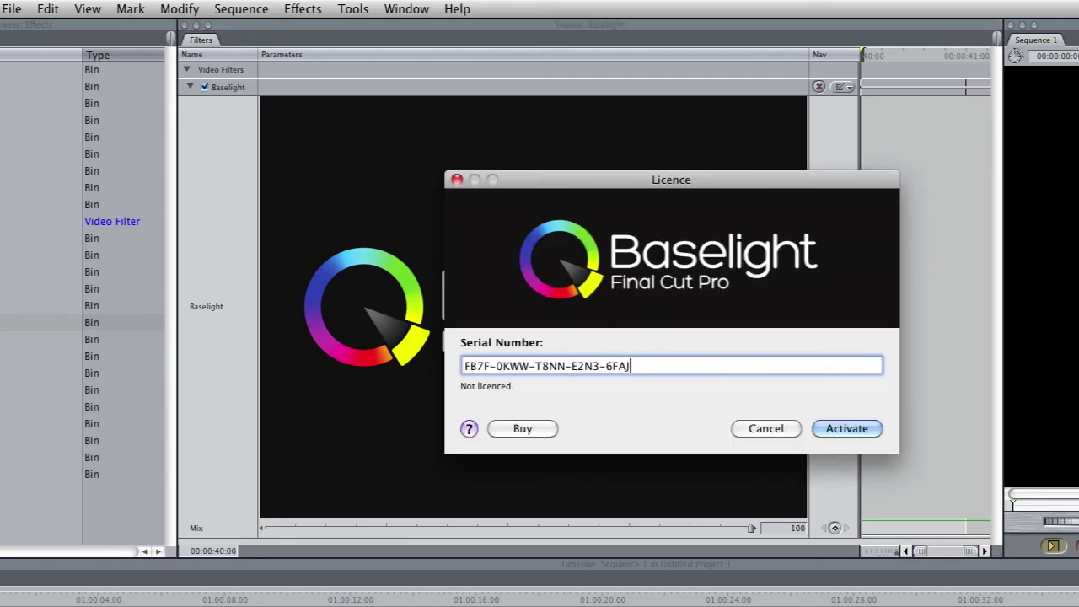
click(840, 430)
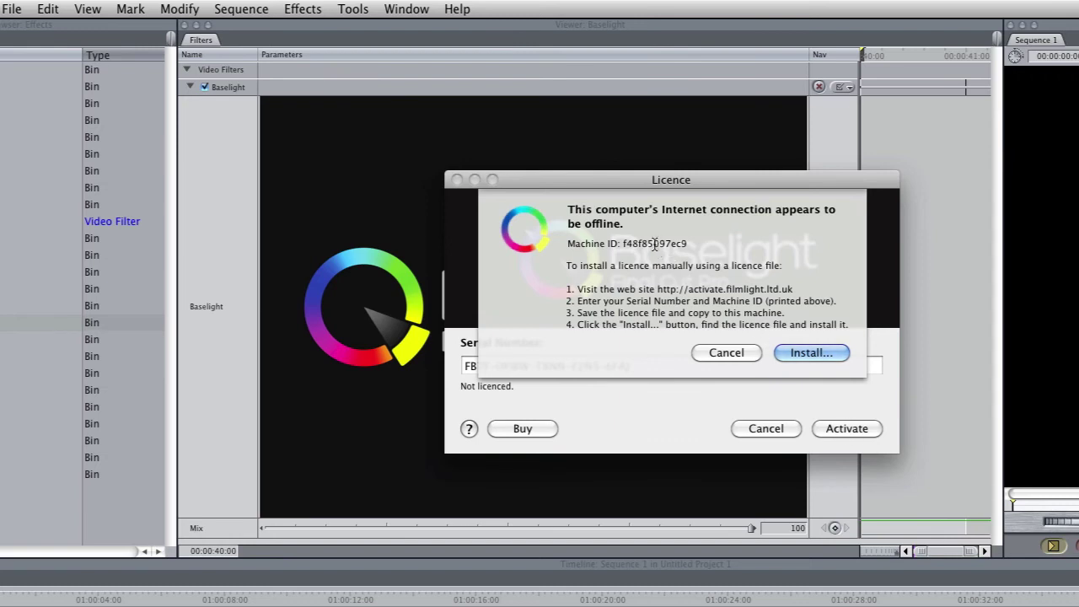
Select the Machine ID value in the offline notice to copy it.
drag(624, 243, 691, 243)
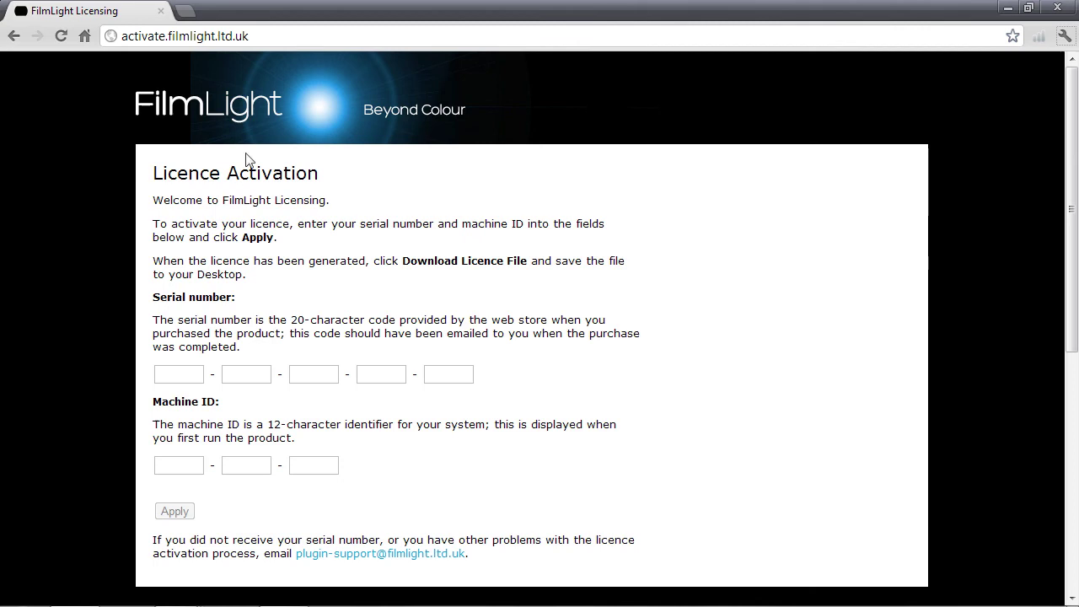
Paste the serial number and machine ID into the activation form and apply.
click(179, 375)
key(ctrl+v)
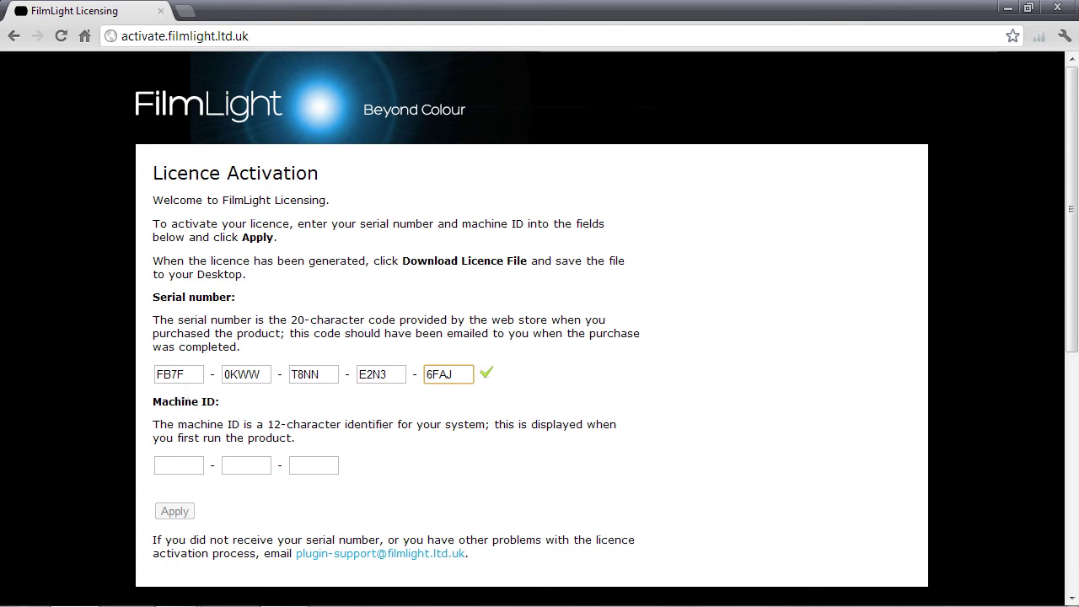
click(179, 466)
key(ctrl+v)
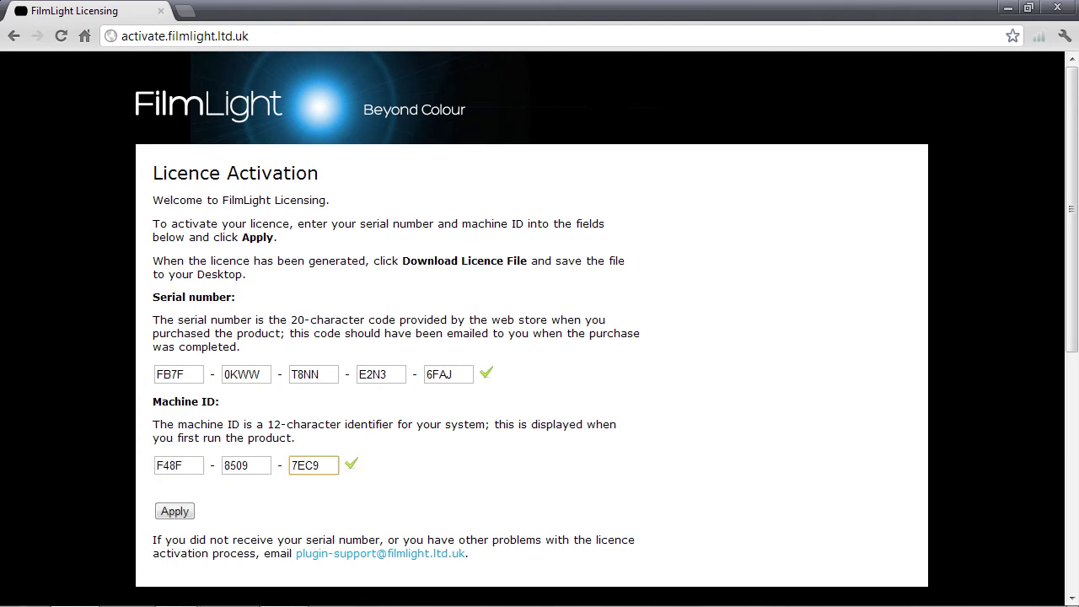
click(177, 513)
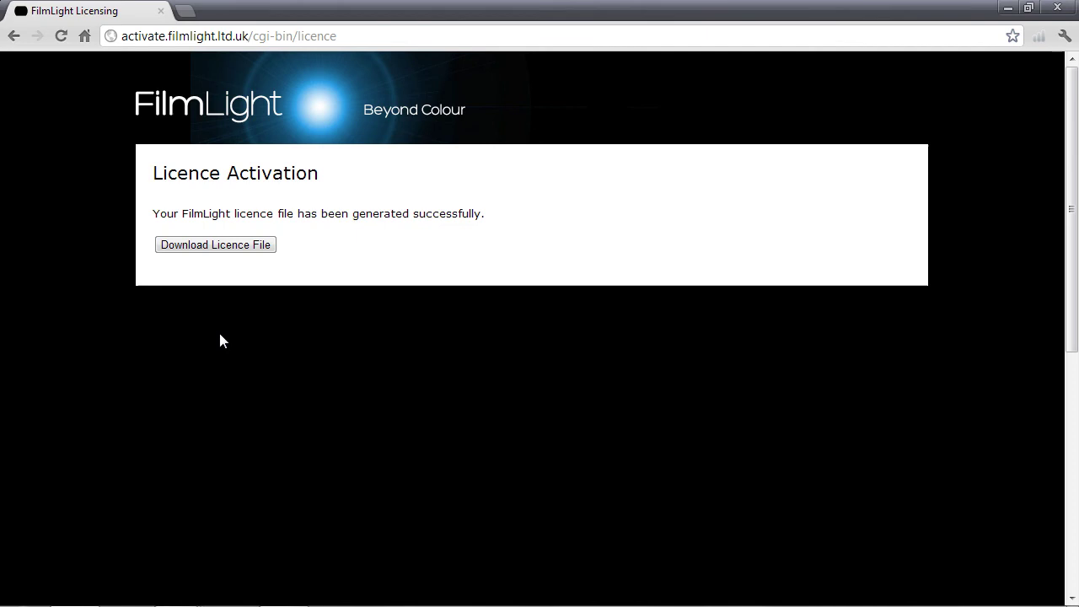
Download the generated licence file, licence.flic.
click(226, 250)
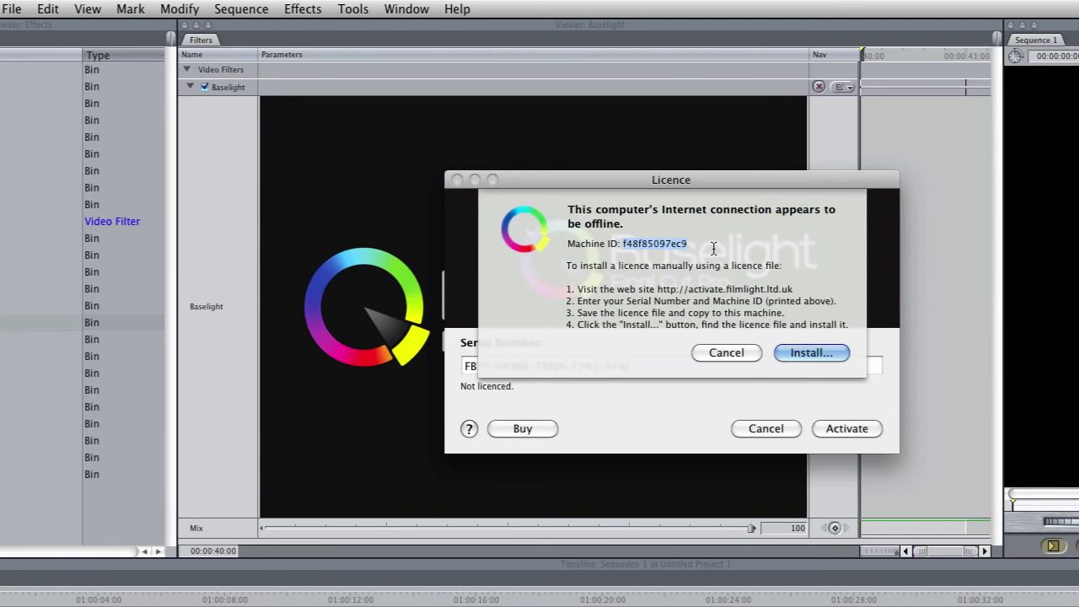
Install licence.flic from the offline notice's Install... file dialog.
click(812, 354)
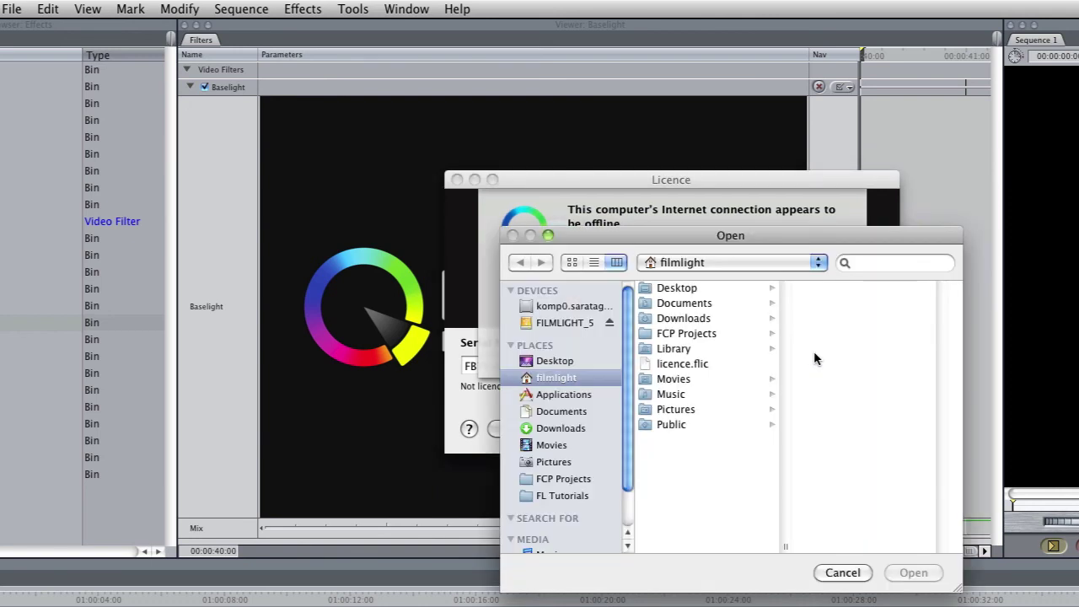
click(680, 364)
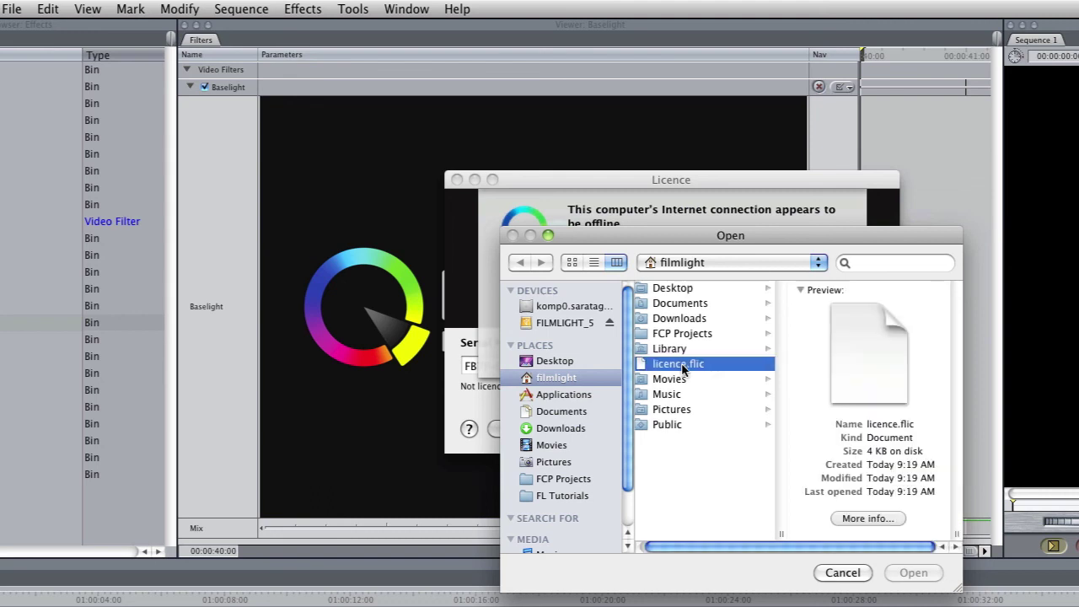
Submit the chosen licence.flic file so Baselight loads its licensed grading controls.
click(908, 573)
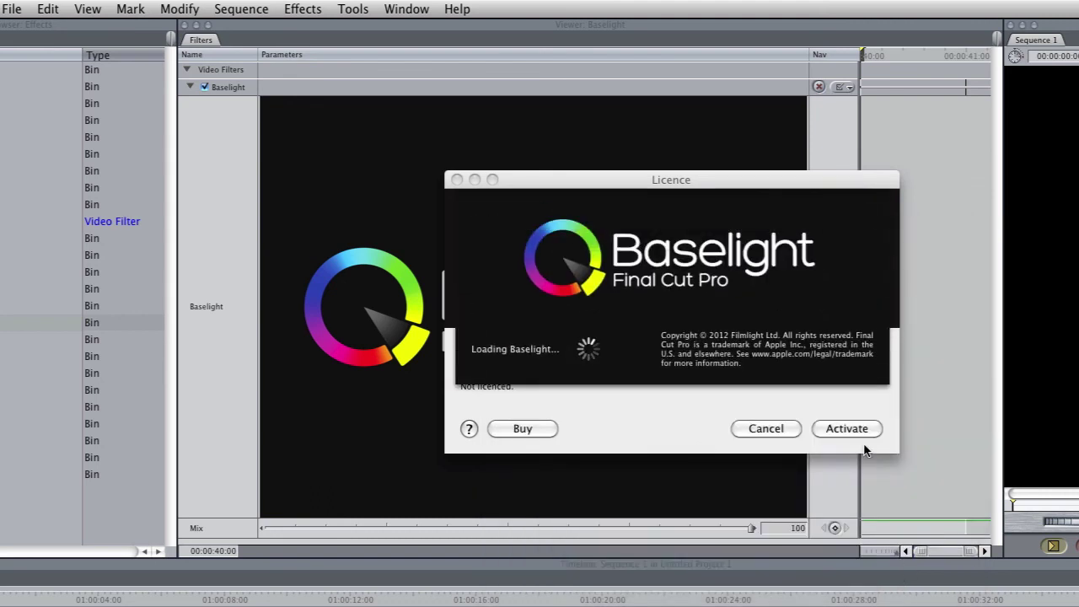